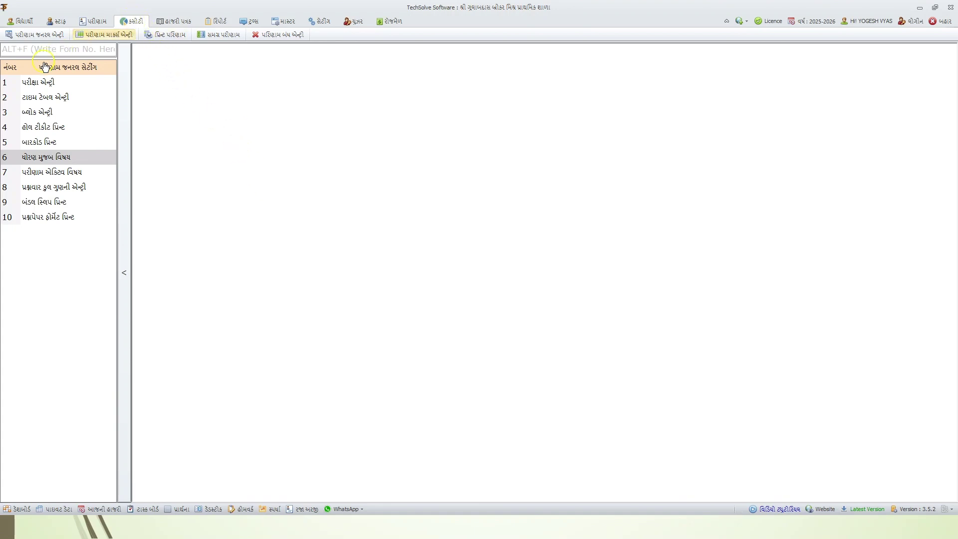
# - Open the પરીક્ષા એન્ટ્રી form and enter the exam વાર્ષિક સર્વેક્ષણ for semester સેમ-૨
pyautogui.click(31, 82)
pyautogui.click(38, 34)
pyautogui.click(40, 83)
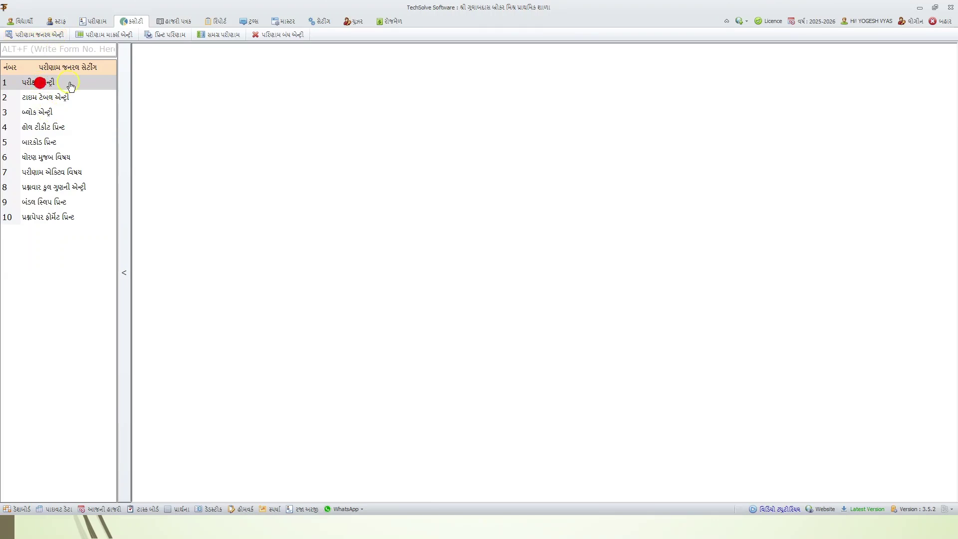
pyautogui.doubleClick(42, 88)
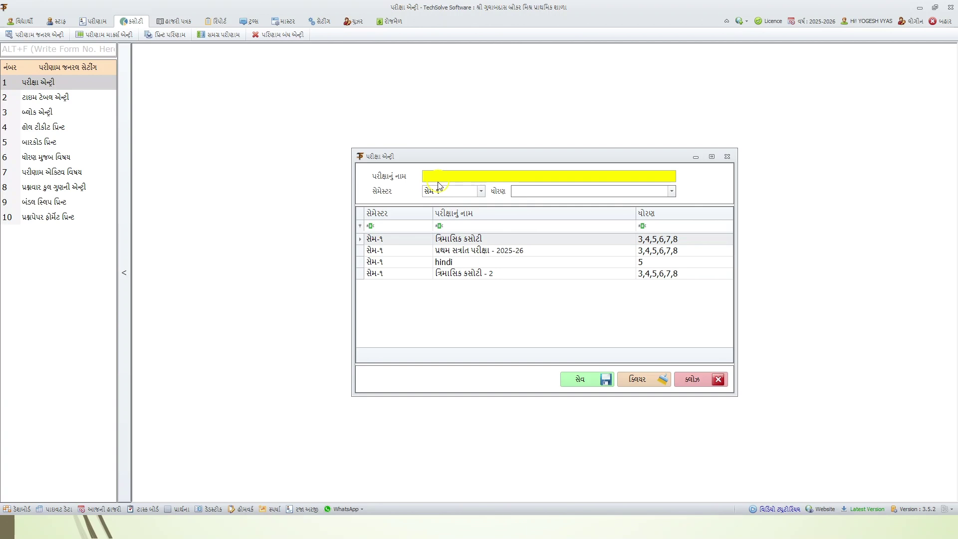
pyautogui.write('વાર્ષિક સર્વેક્ષણ')
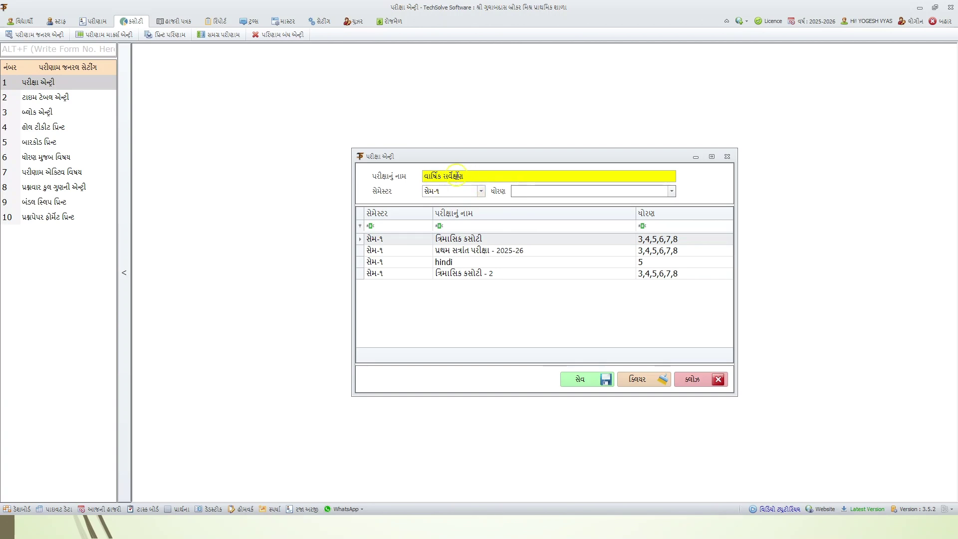
pyautogui.click(480, 192)
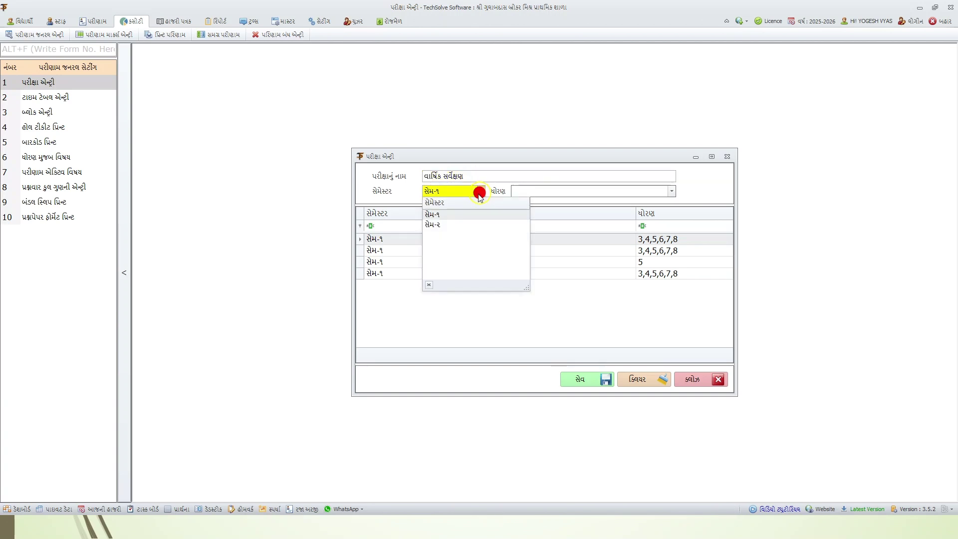
pyautogui.click(439, 225)
# - Assign the exam to standards 0, 1 and 2, save the entry and close the form
pyautogui.click(671, 191)
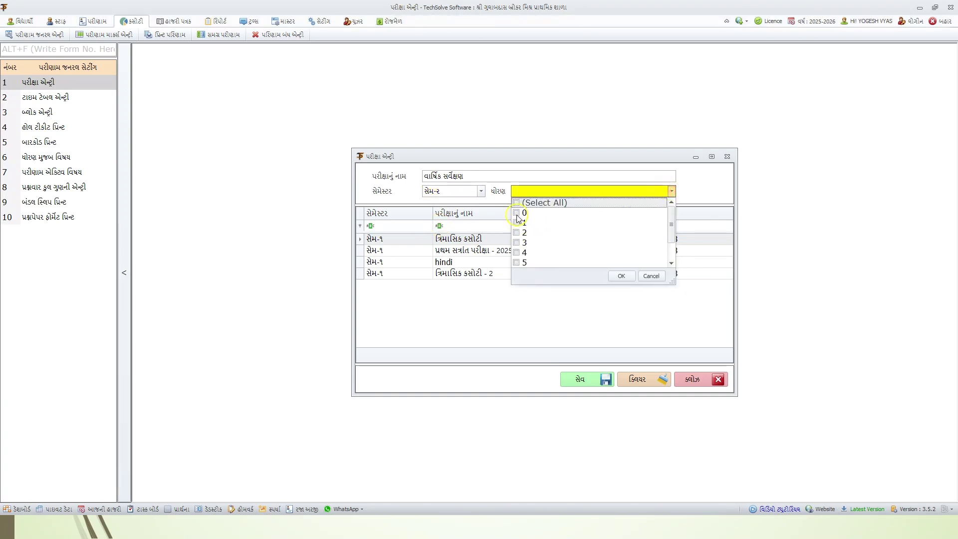
pyautogui.click(518, 213)
pyautogui.click(517, 224)
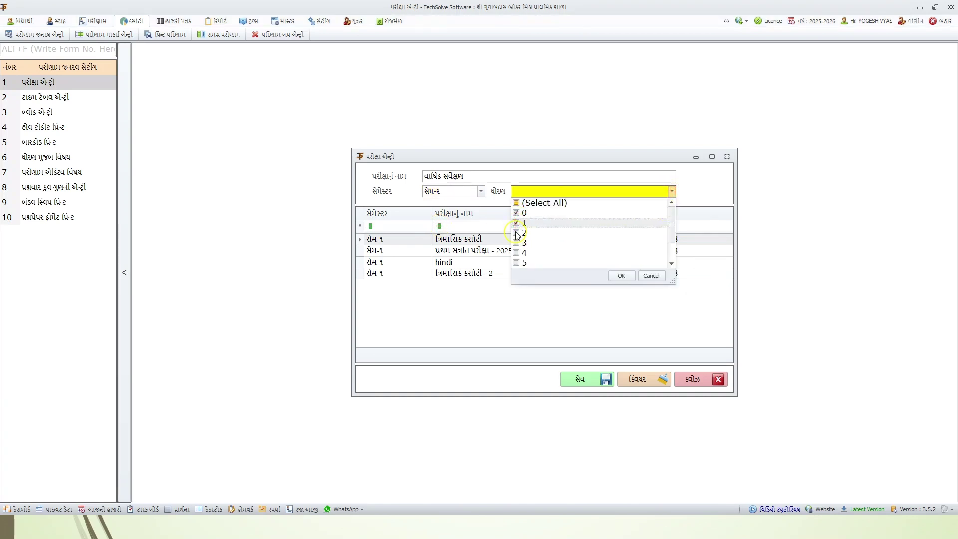
pyautogui.click(517, 233)
pyautogui.click(621, 276)
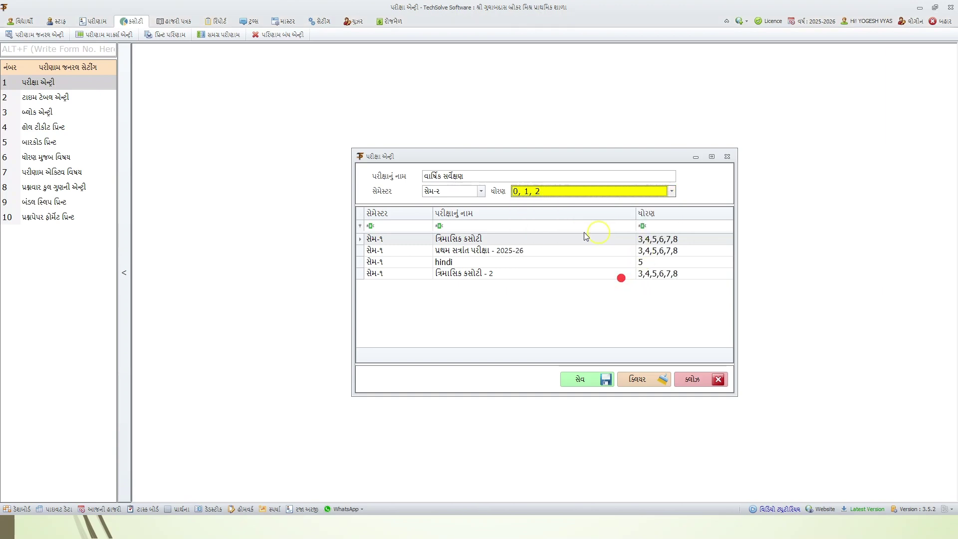
pyautogui.click(585, 381)
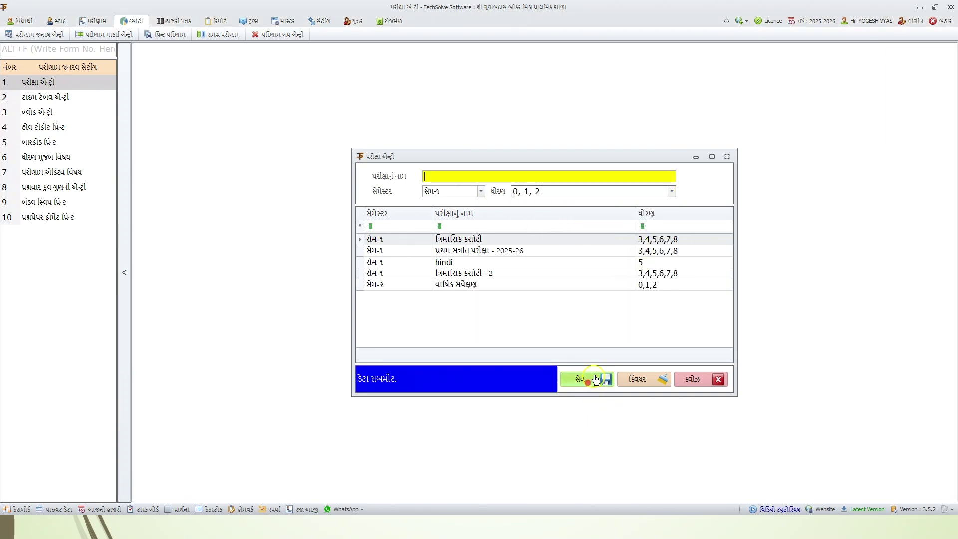
pyautogui.click(407, 283)
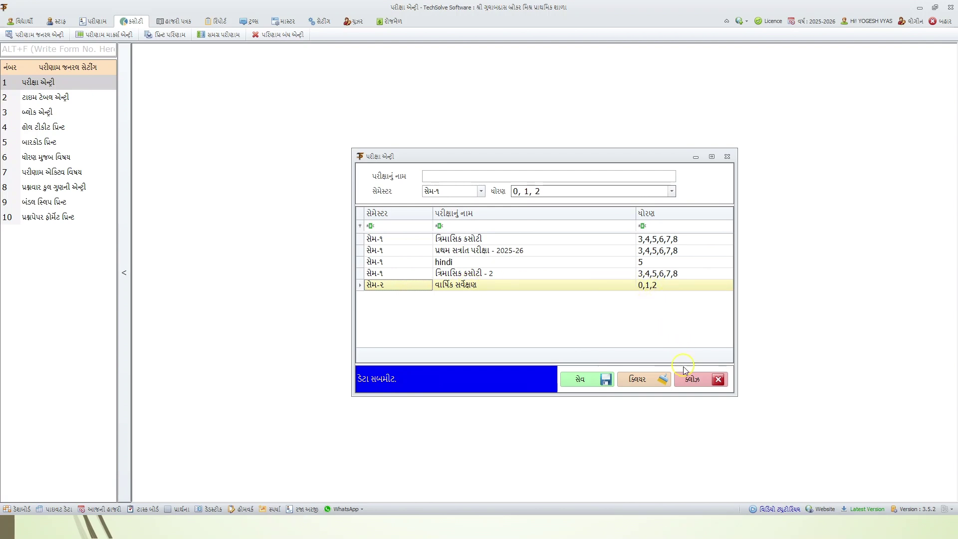
pyautogui.click(693, 380)
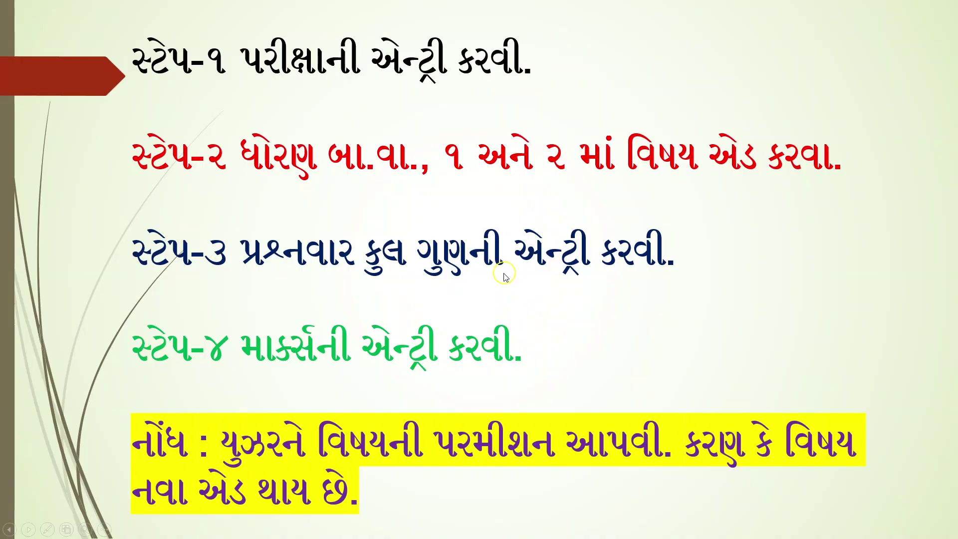
# - Open the ધોરણ મુજબ વિષય form and choose the subjects ગુજરાતી and ગણિત for a new entry
pyautogui.click(369, 118)
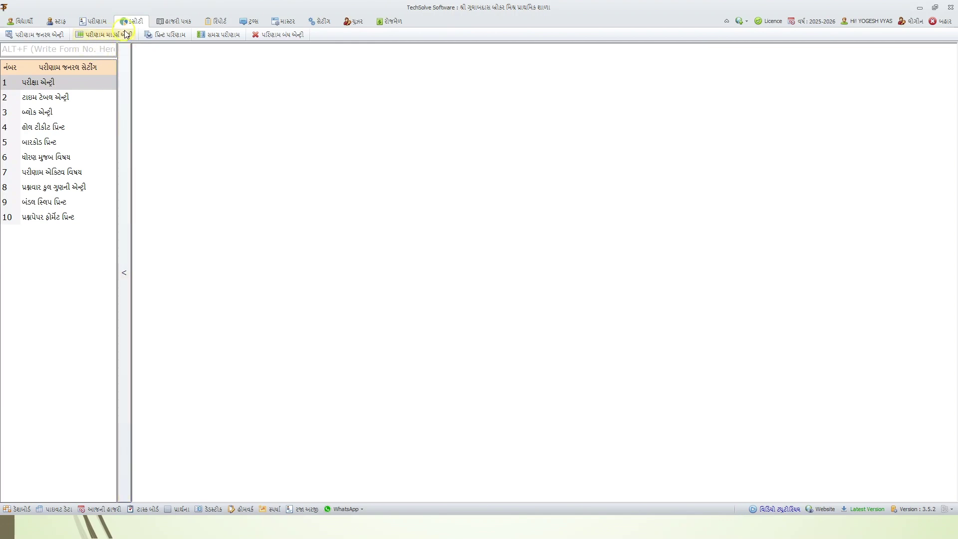
pyautogui.click(43, 35)
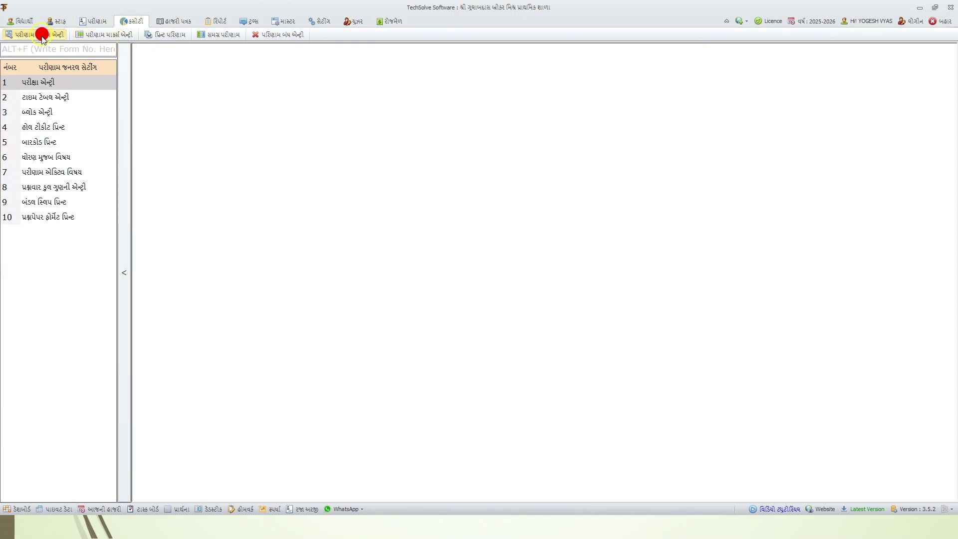
pyautogui.click(35, 156)
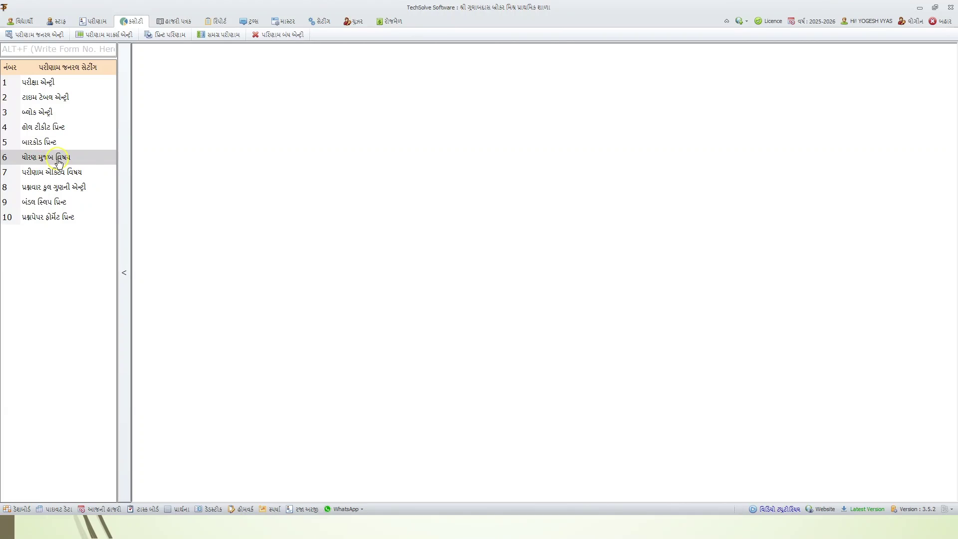
pyautogui.doubleClick(59, 161)
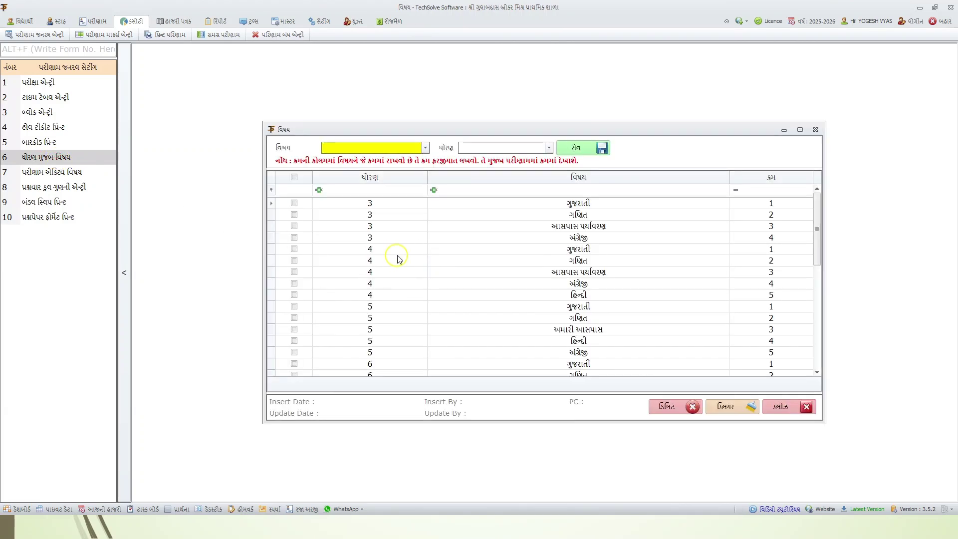
pyautogui.scroll(-7, 382, 207)
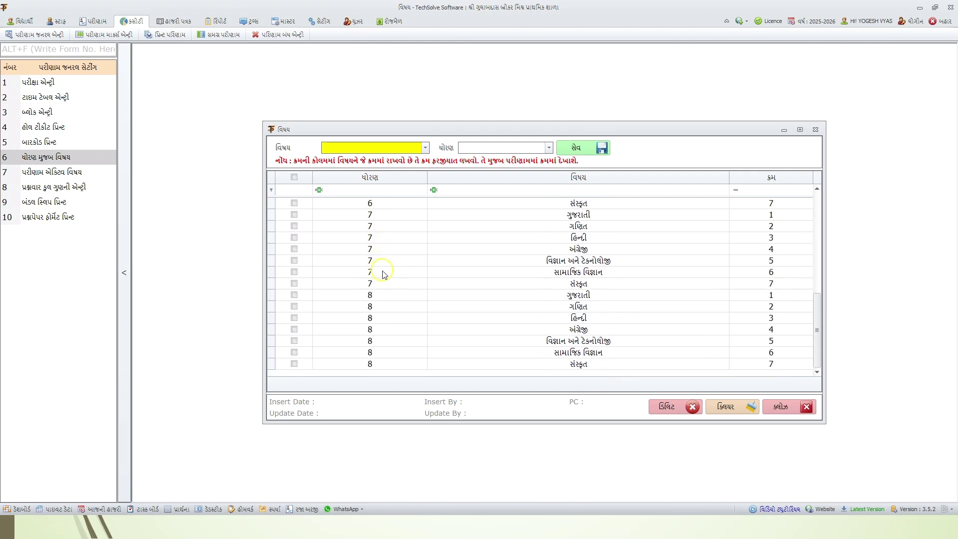
pyautogui.scroll(7, 384, 301)
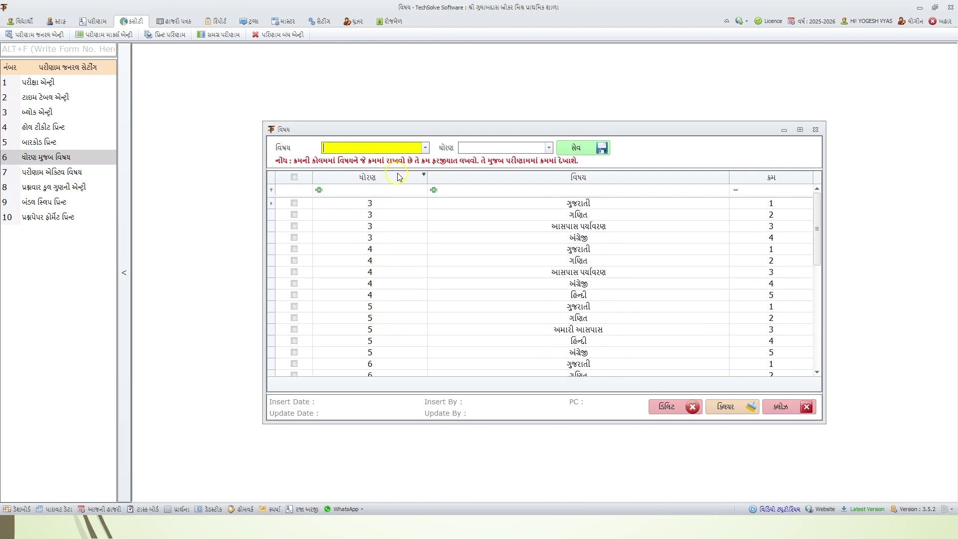
pyautogui.click(425, 148)
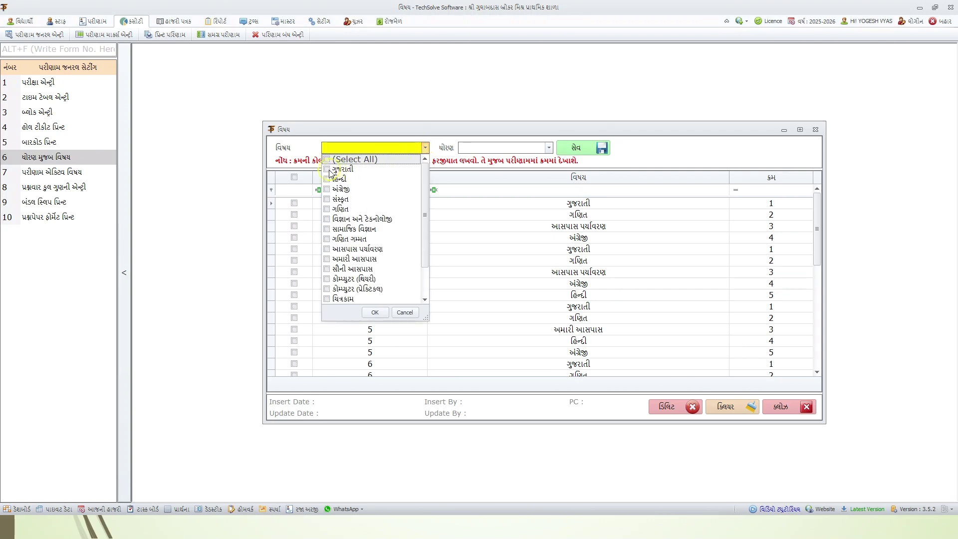
pyautogui.click(327, 170)
pyautogui.click(327, 209)
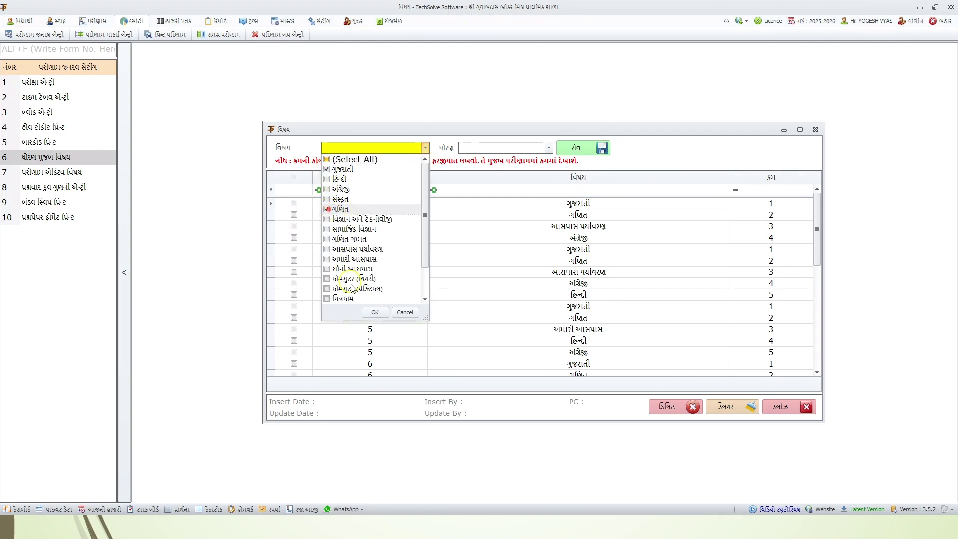
pyautogui.click(375, 313)
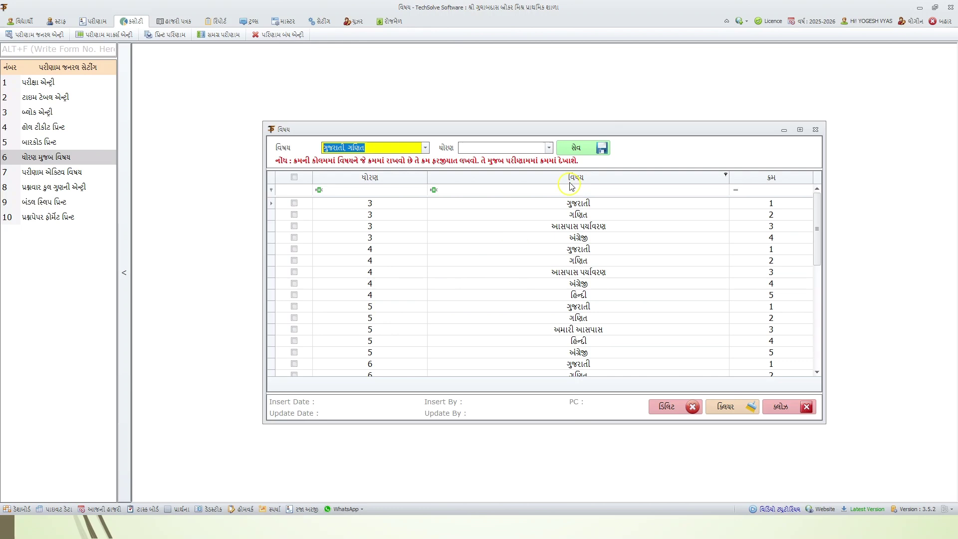
# - Assign the chosen subjects to standards 0, 1 and 2, save them and close the form
pyautogui.click(549, 147)
pyautogui.click(464, 179)
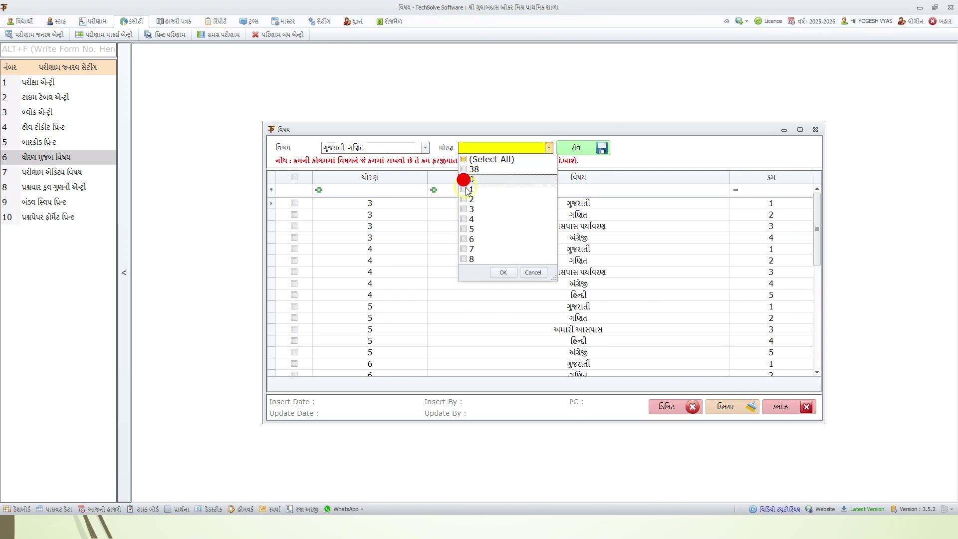
pyautogui.click(463, 189)
pyautogui.click(464, 200)
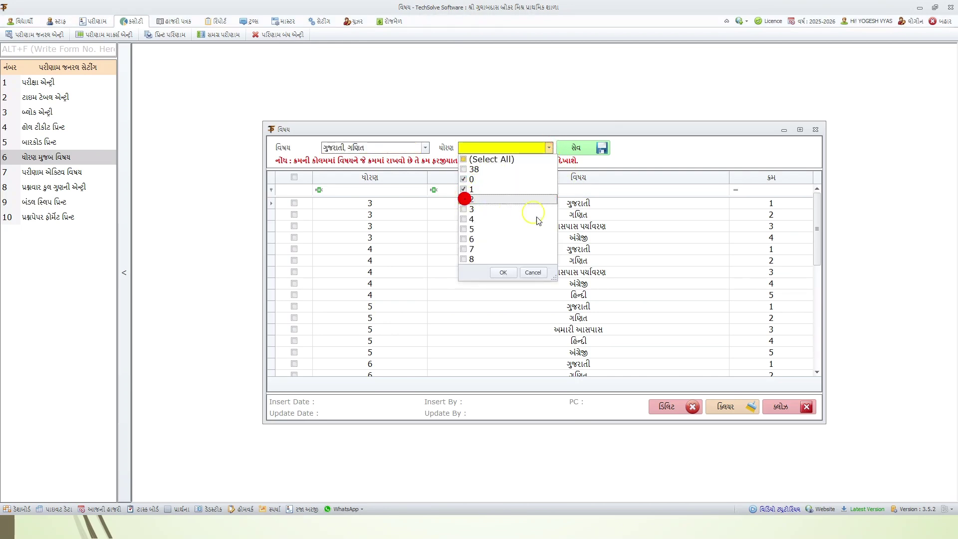
pyautogui.click(514, 272)
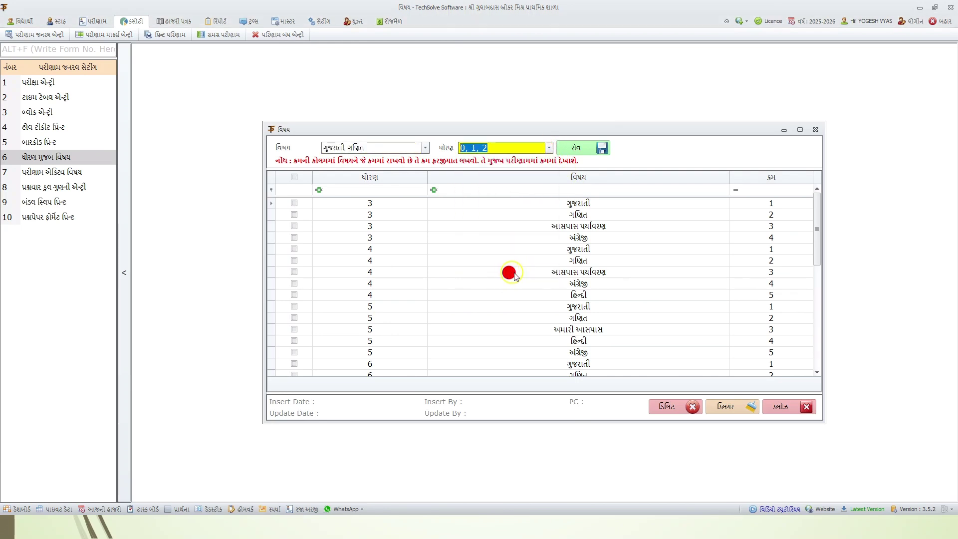
pyautogui.click(580, 150)
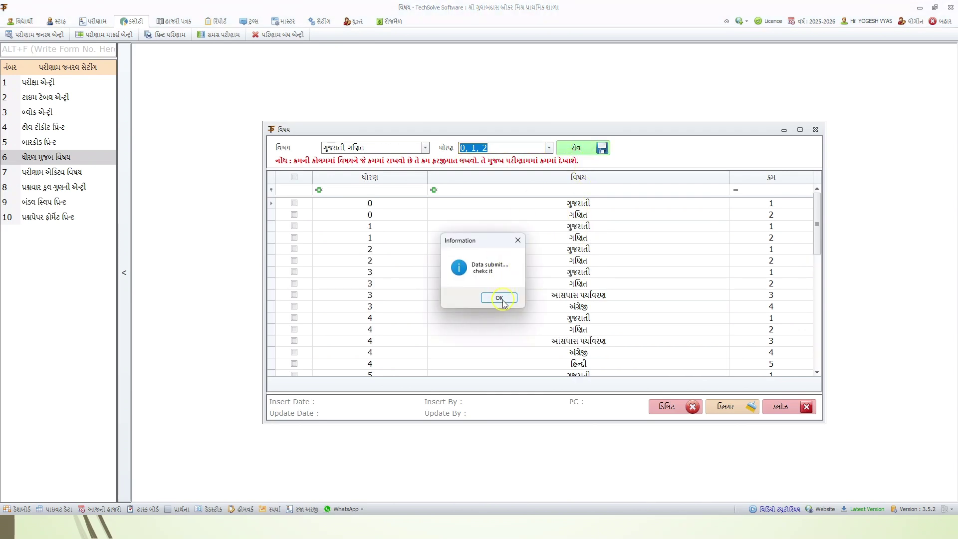
pyautogui.click(499, 298)
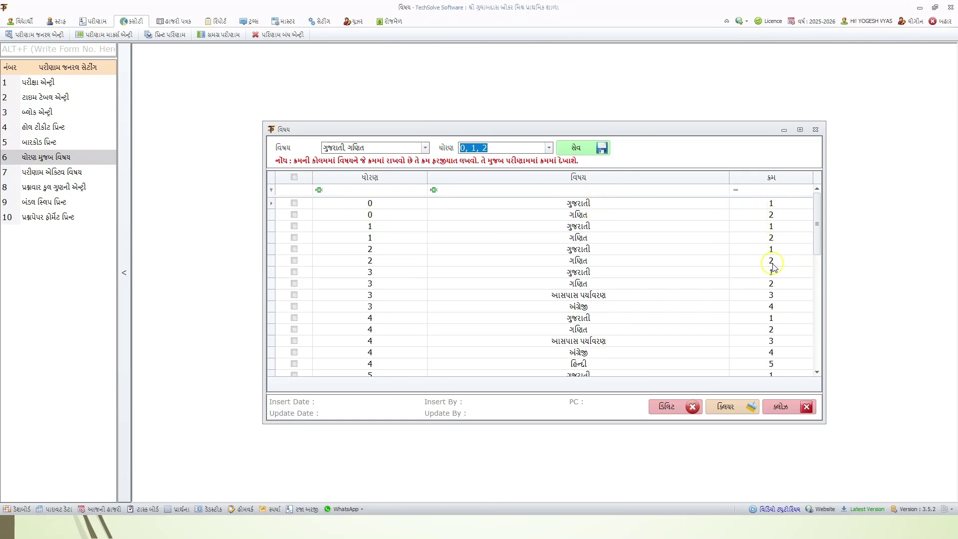
pyautogui.click(791, 410)
# - Open the પ્રશ્નવાર કુલ ગુણની એન્ટ્રી form and select standard 0 with the subject ગુજરાતી
pyautogui.press('alt')
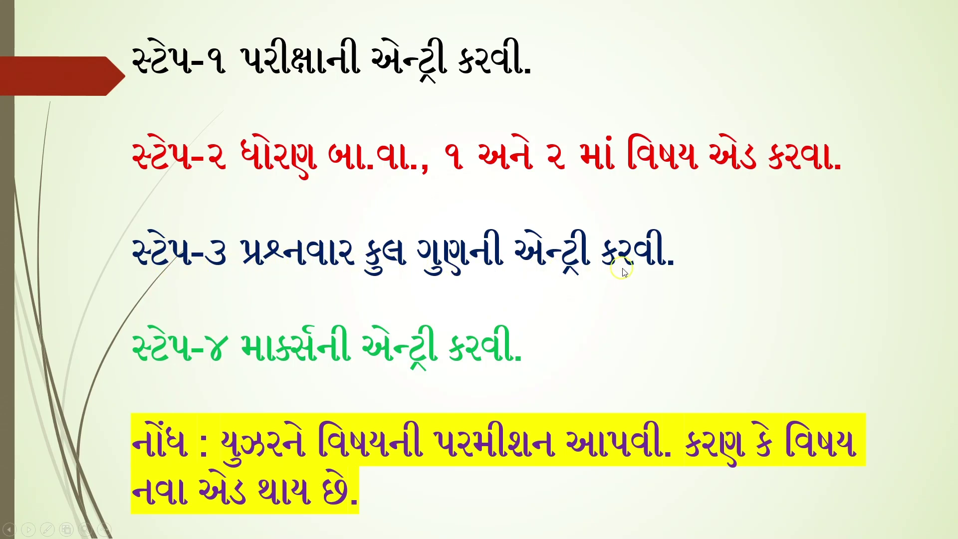
pyautogui.hotkey('alt', 'Tab')
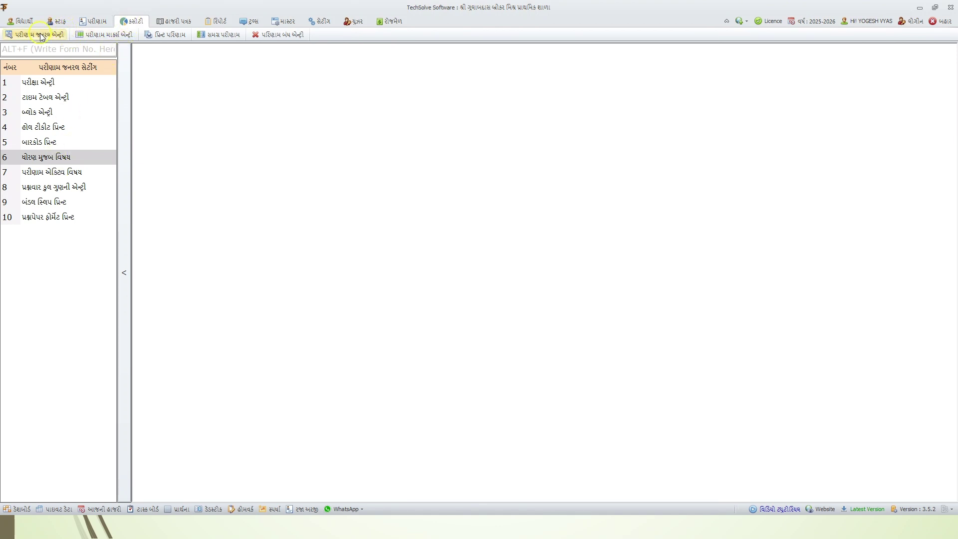
pyautogui.click(44, 187)
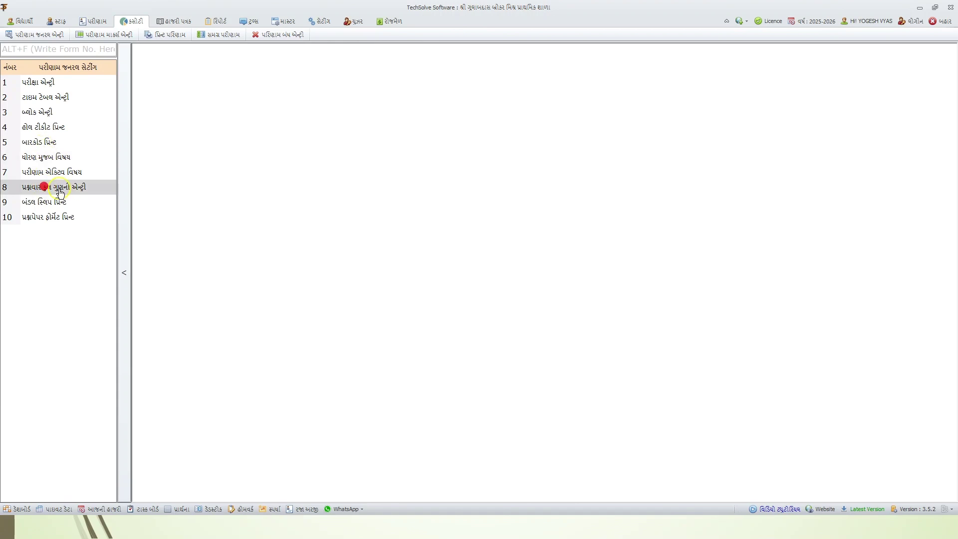
pyautogui.doubleClick(40, 187)
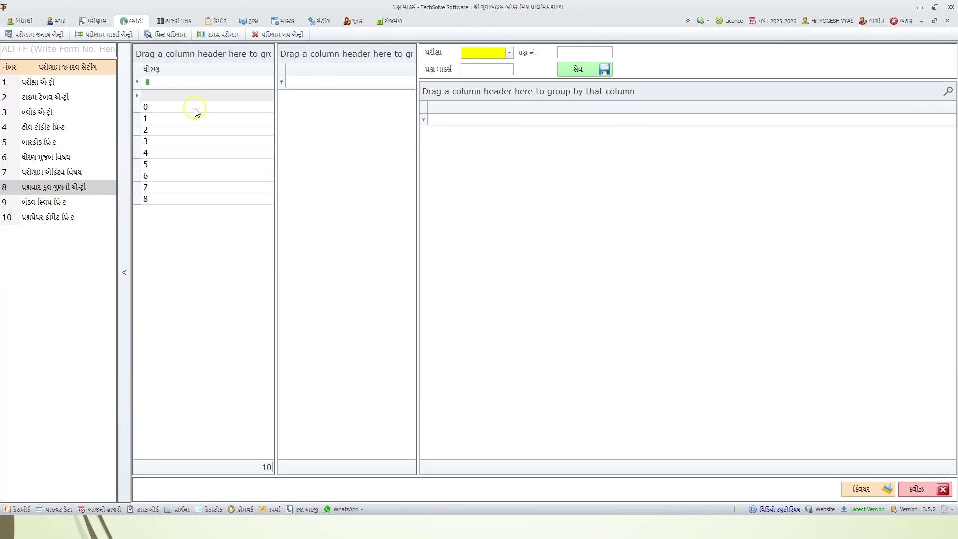
pyautogui.click(153, 107)
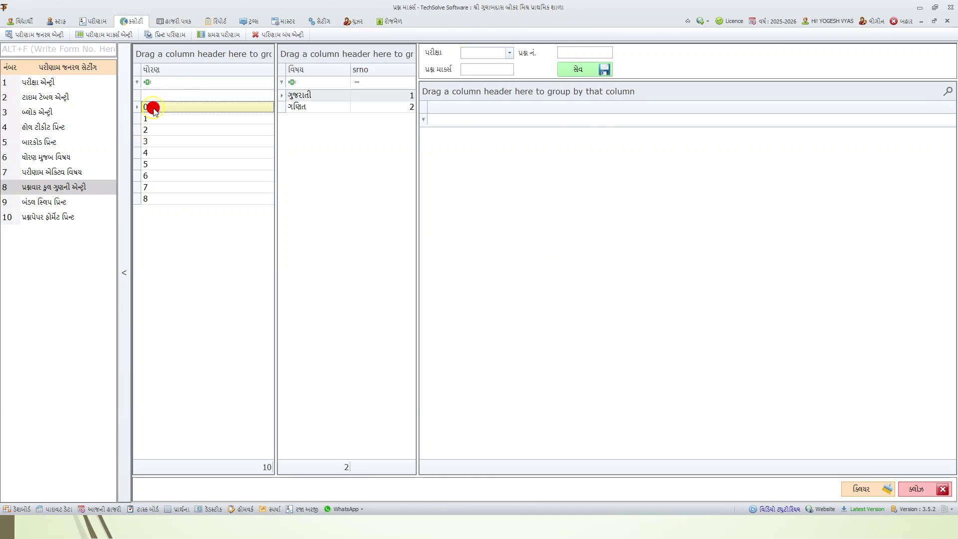
pyautogui.click(302, 98)
pyautogui.click(305, 95)
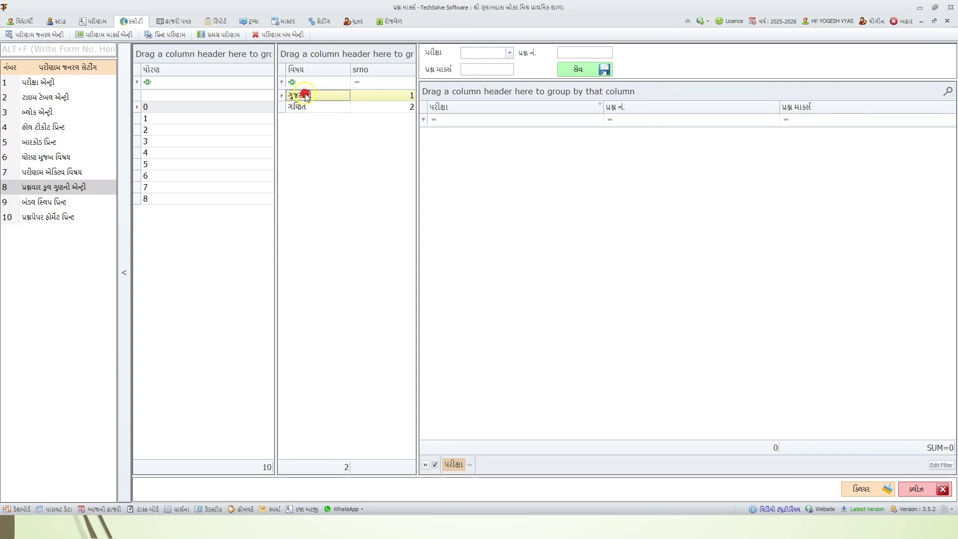
# - Choose the exam વાર્ષિક સર્વેક્ષણ and save question 1 with 5 marks
pyautogui.click(508, 53)
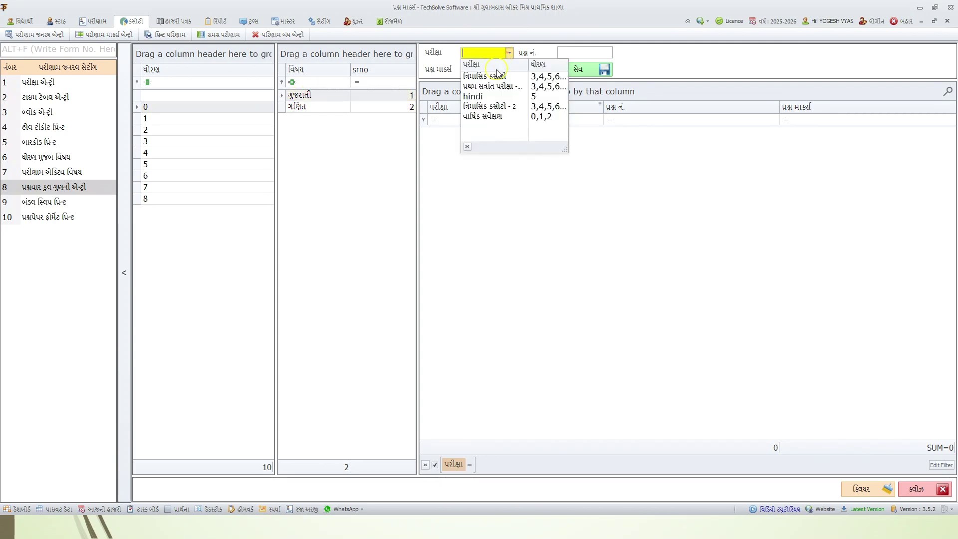
pyautogui.click(483, 118)
pyautogui.click(572, 51)
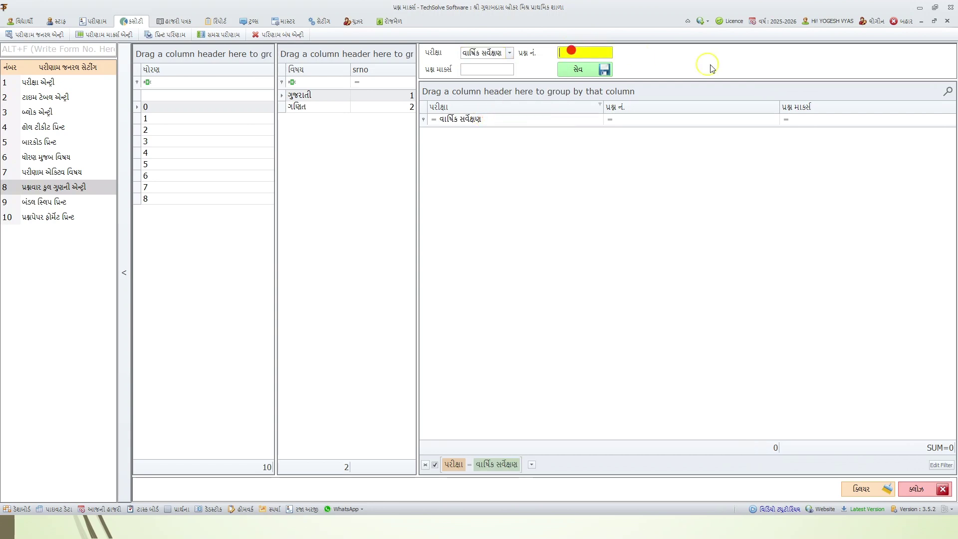
pyautogui.write('1')
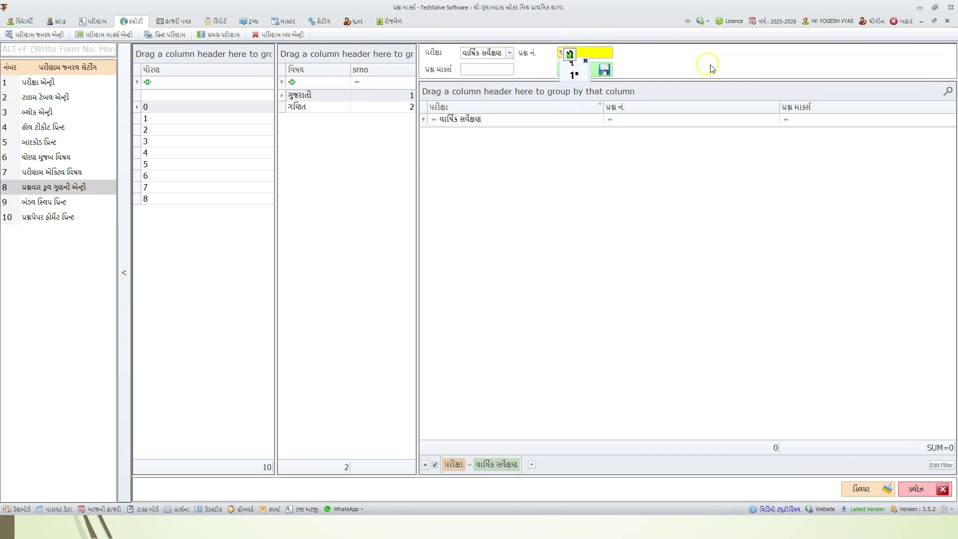
pyautogui.press('Down')
pyautogui.press('Return')
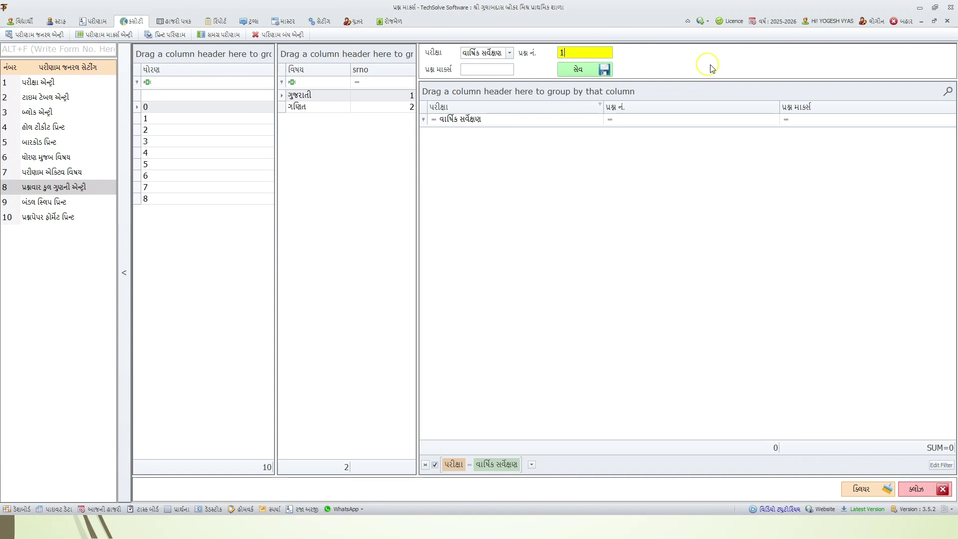
pyautogui.press('Return')
pyautogui.write('5')
pyautogui.press('Return')
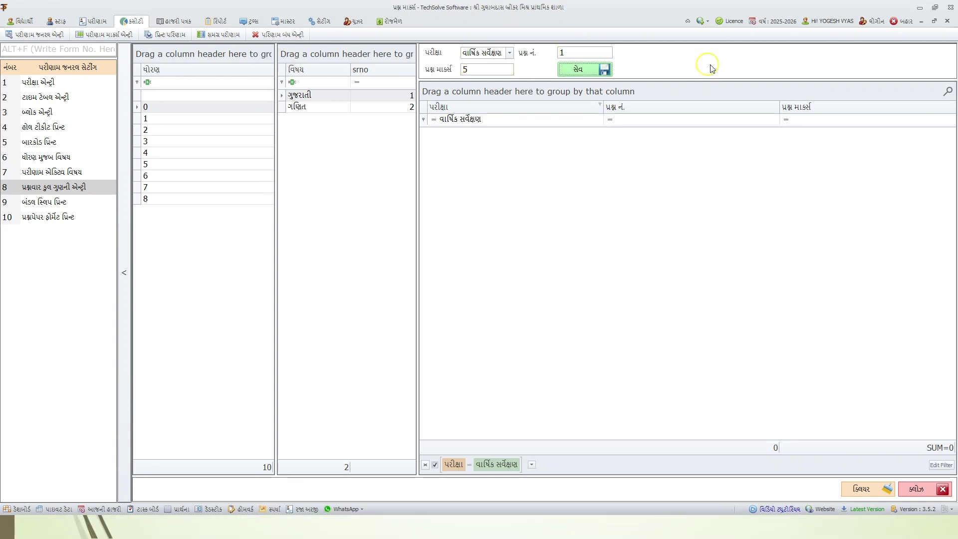
pyautogui.press('Return')
# - Add and save question 2 with 5 marks for the same exam and subject
pyautogui.write('2')
pyautogui.press('Return')
pyautogui.write('5')
pyautogui.press('Return')
pyautogui.press('Return')
pyautogui.press('Return')
# - Add and save questions 3 and 4 with 5 marks each for the same exam
pyautogui.write('3')
pyautogui.press('Return')
pyautogui.press('Return')
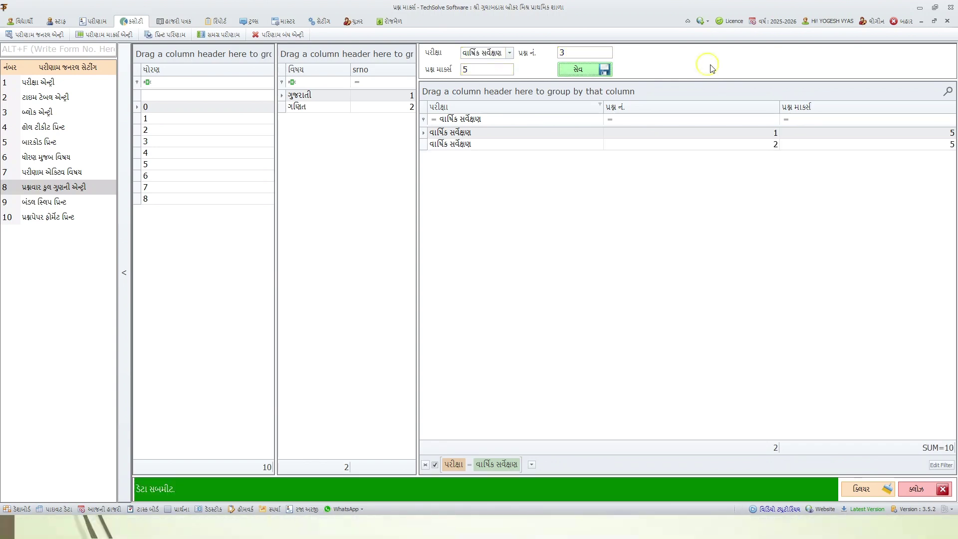
pyautogui.press('Return')
pyautogui.press('Return')
pyautogui.write('4')
pyautogui.press('Return')
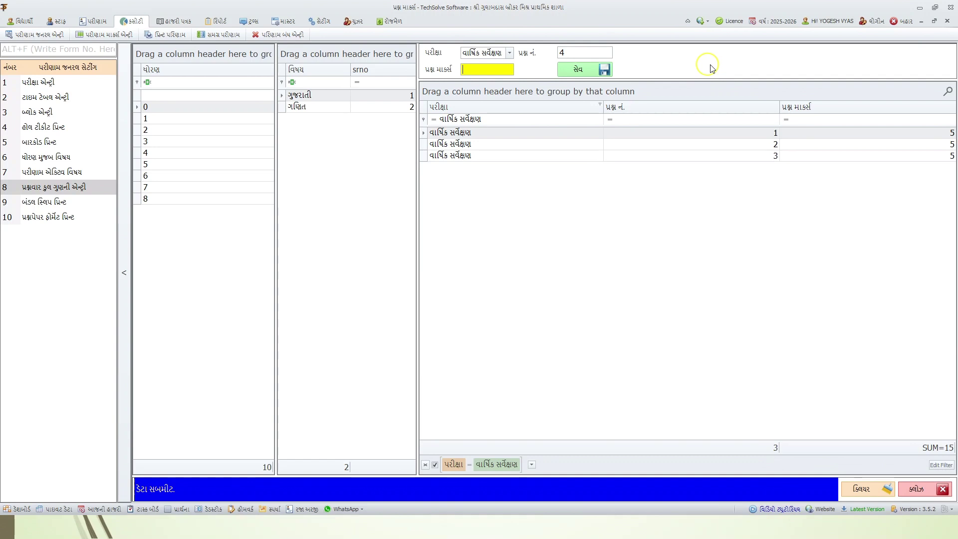
pyautogui.press('Return')
pyautogui.press('Return')
# - Review the question entries for ગુજરાતી and ગણિત, then look through standards 1 and 2
pyautogui.click(586, 157)
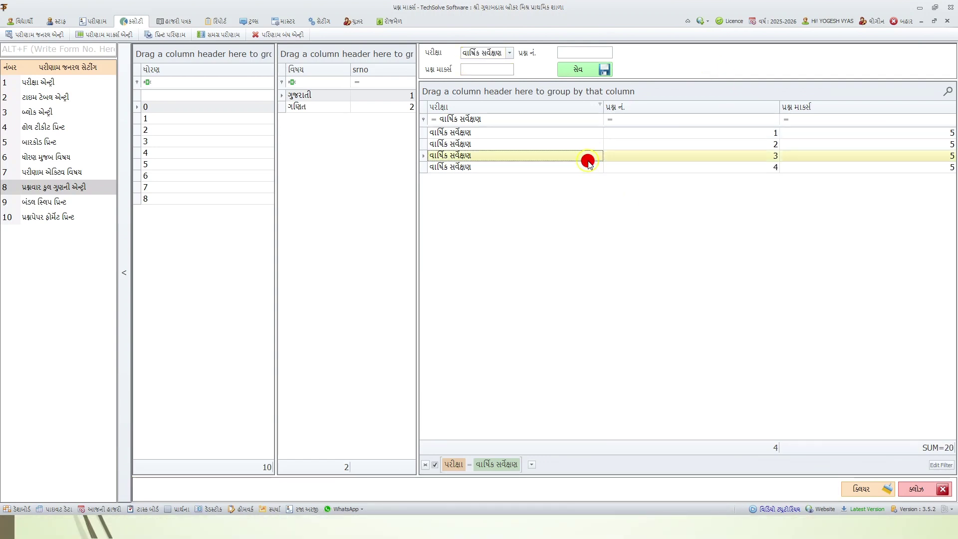
pyautogui.click(295, 97)
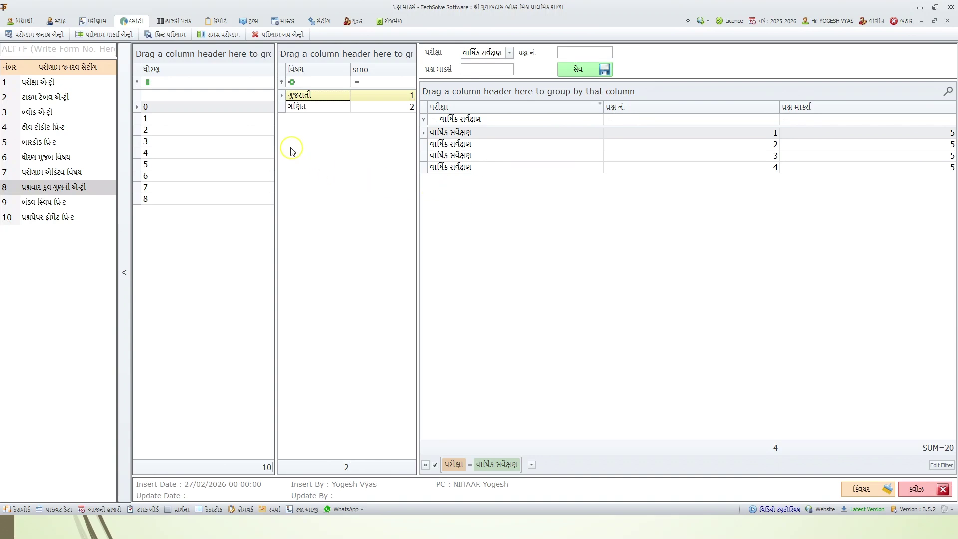
pyautogui.click(299, 107)
pyautogui.click(154, 118)
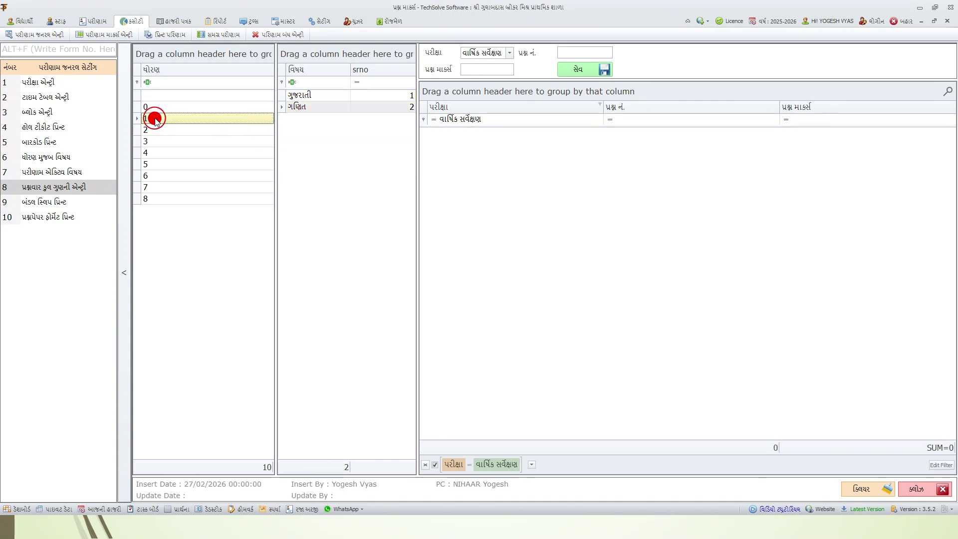
pyautogui.click(151, 128)
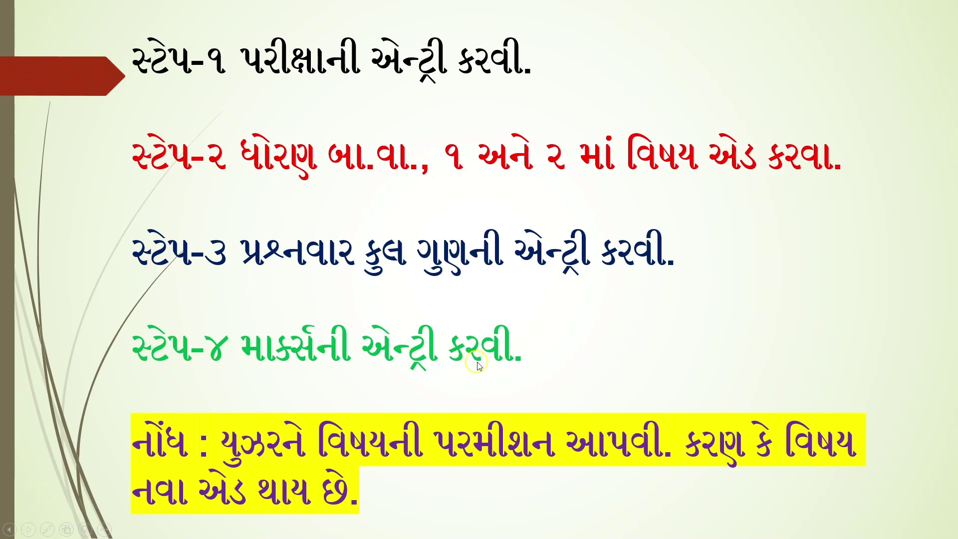
# - Return from the slides to TechSolve, open the પ્રશ્નવાર ગુણ એન્ટ્રી form and choose the exam વાર્ષિક સર્વેક્ષણ
pyautogui.hotkey('alt', 'Tab')
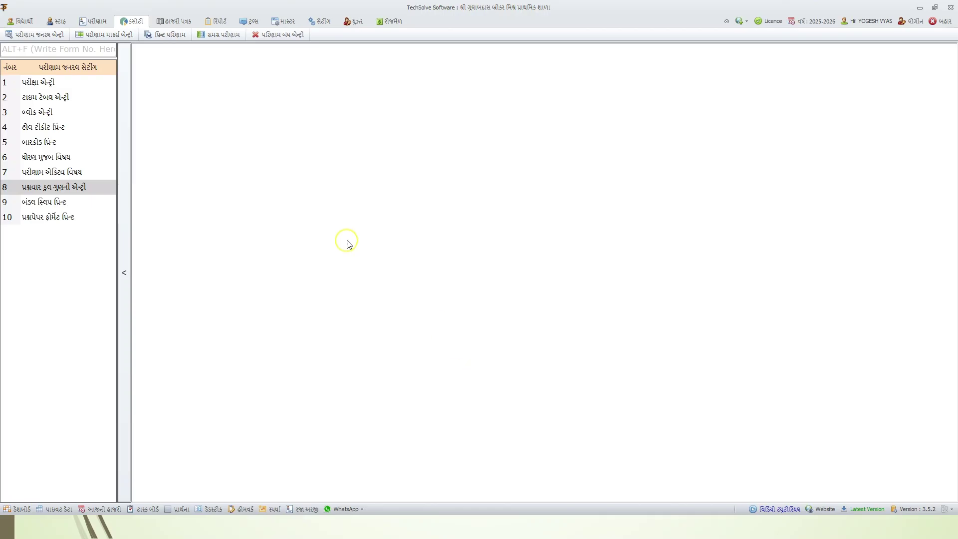
pyautogui.click(105, 33)
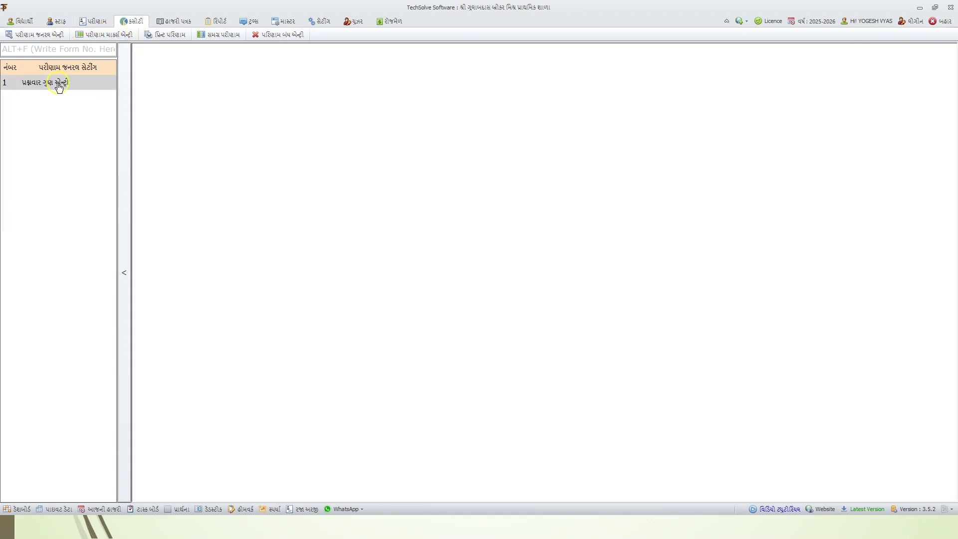
pyautogui.click(59, 84)
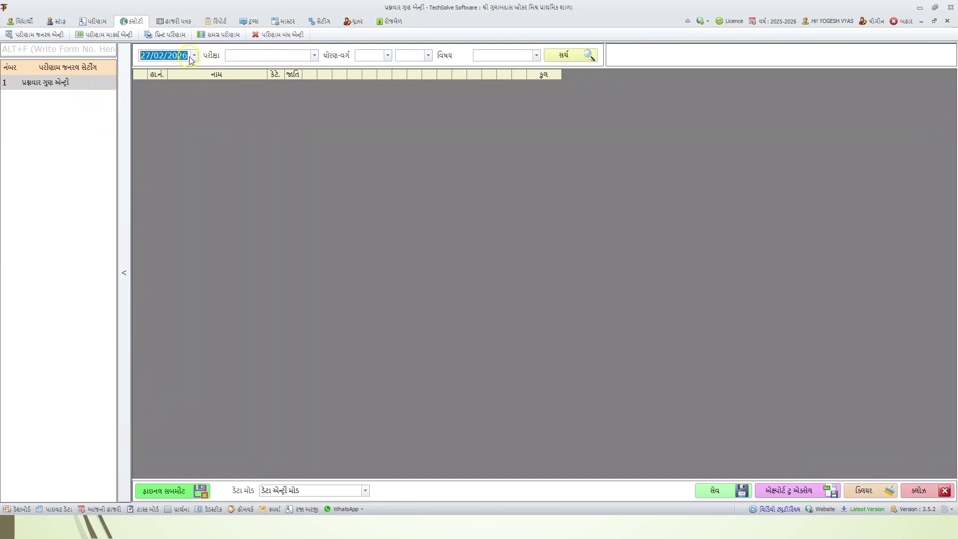
pyautogui.click(313, 59)
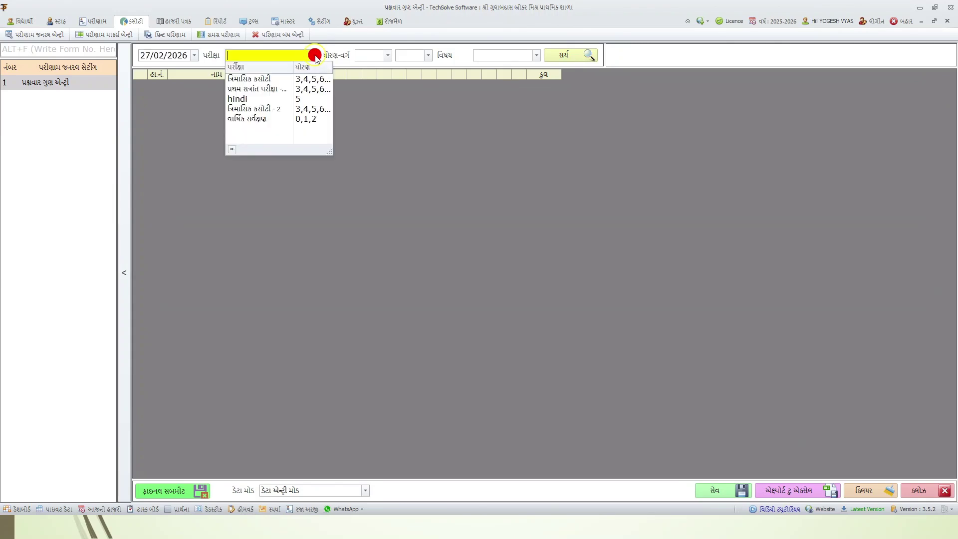
pyautogui.click(254, 119)
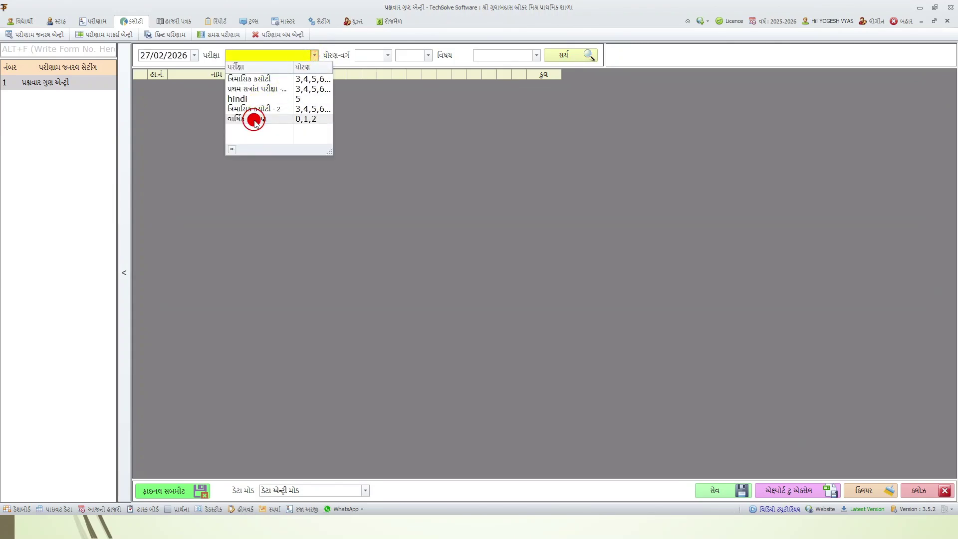
# - Load the student list for standard 0, class A and the subject ગુજરાતી
pyautogui.click(388, 55)
pyautogui.click(362, 93)
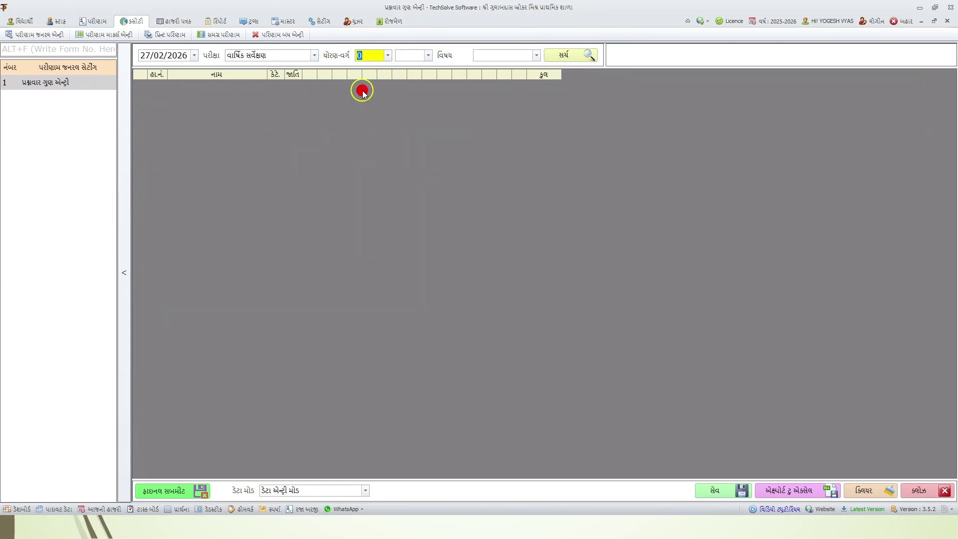
pyautogui.click(428, 56)
pyautogui.click(409, 78)
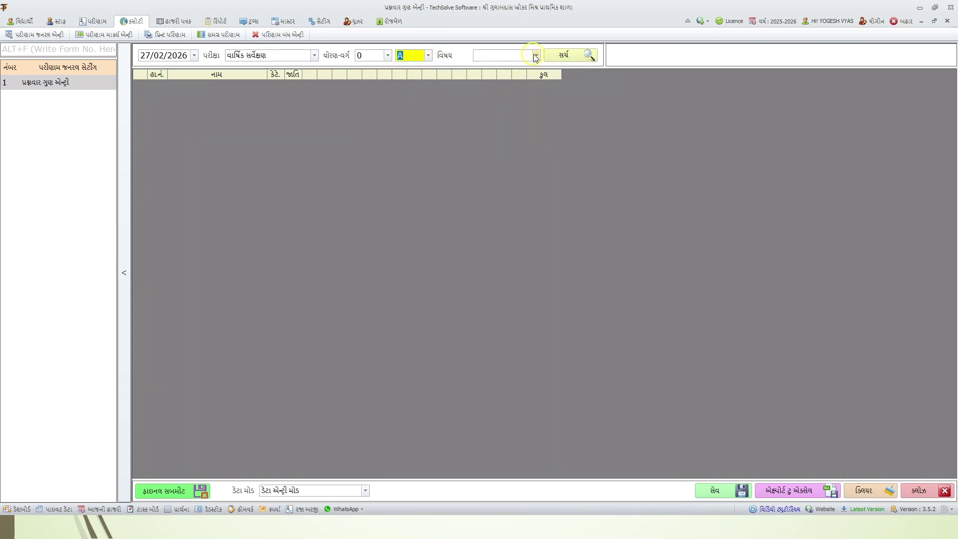
pyautogui.click(536, 55)
pyautogui.click(492, 77)
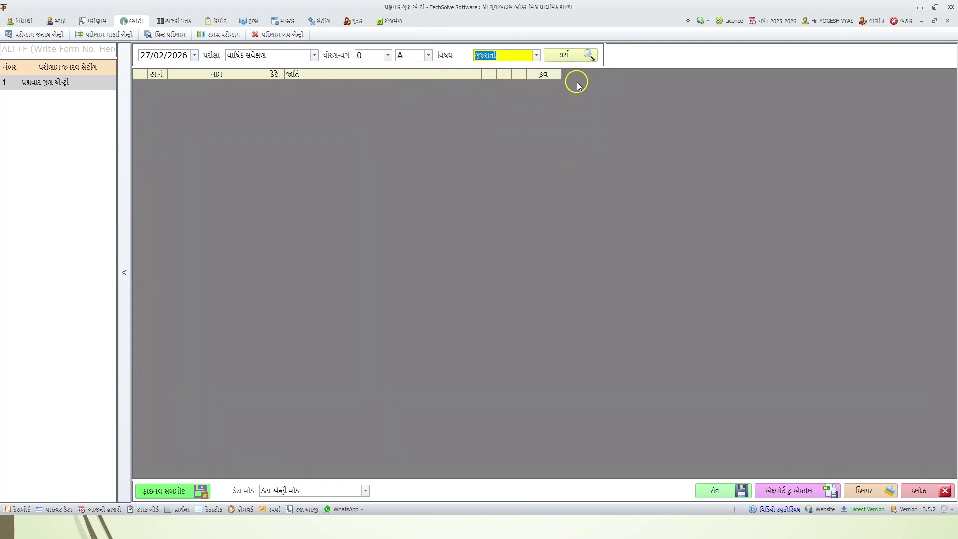
pyautogui.click(573, 56)
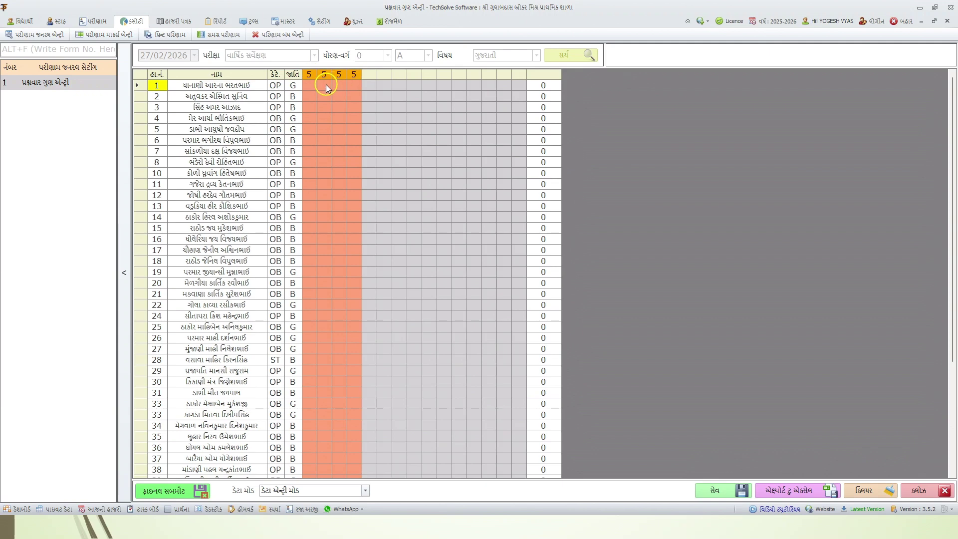
# - Enter question 1 marks for the first eleven listed students in order: 5, 4, 3, 2, 3, 4, 5, 1, 2, 3 and 4
pyautogui.click(312, 86)
pyautogui.write('5')
pyautogui.press('Return')
pyautogui.write('4')
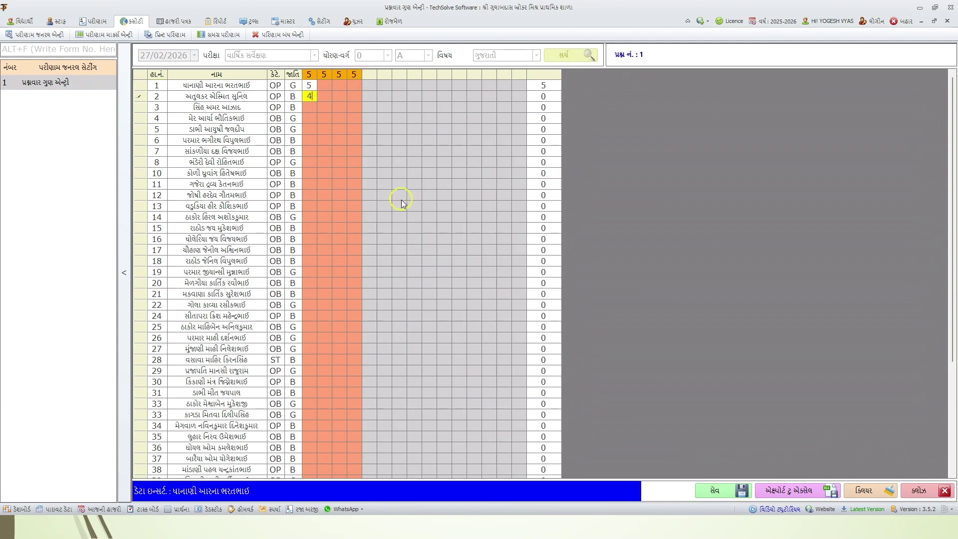
pyautogui.press('Return')
pyautogui.write('3')
pyautogui.press('Return')
pyautogui.write('2')
pyautogui.press('Return')
pyautogui.write('3')
pyautogui.press('Return')
pyautogui.write('4')
pyautogui.press('Return')
pyautogui.write('5')
pyautogui.press('Return')
pyautogui.write('1')
pyautogui.press('Return')
pyautogui.write('2')
pyautogui.press('Return')
pyautogui.write('3')
pyautogui.press('Return')
pyautogui.write('4')
pyautogui.press('Return')
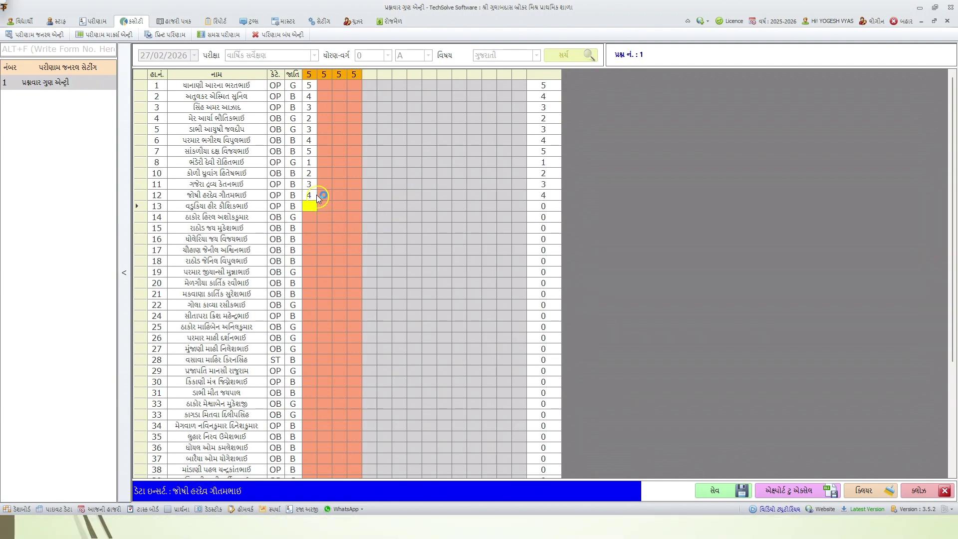
# - Save the entered marks, dismiss the message and close the marks entry form
pyautogui.click(723, 490)
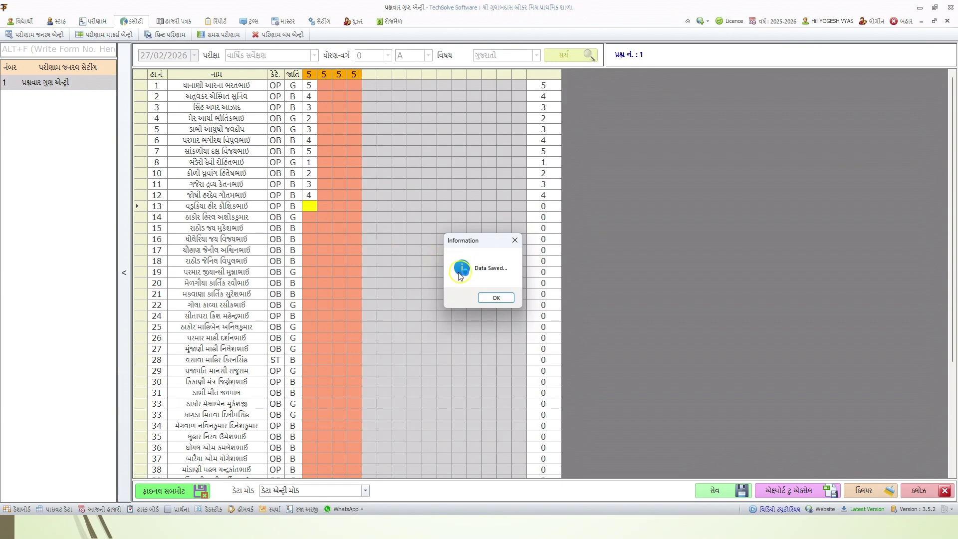
pyautogui.click(499, 296)
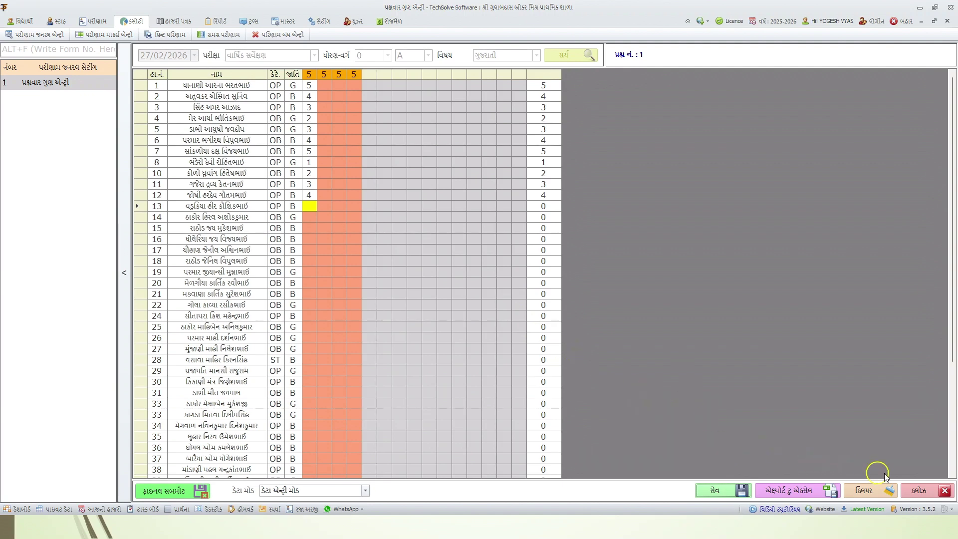
pyautogui.click(922, 492)
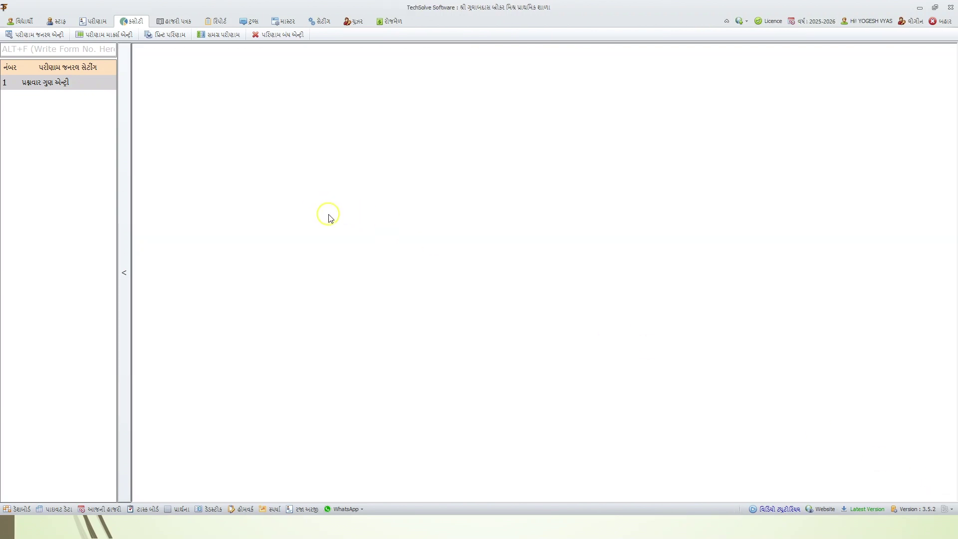
pyautogui.hotkey('alt', 'Tab')
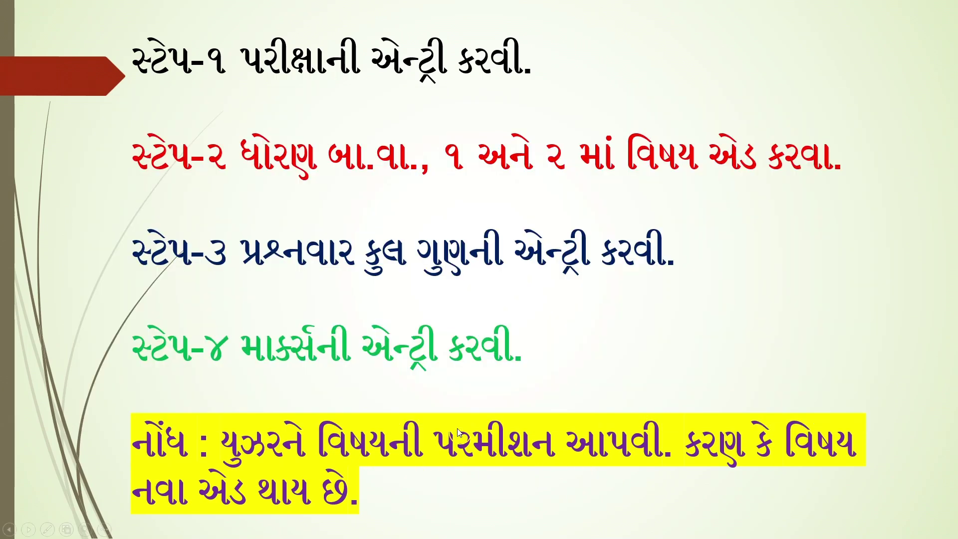
pyautogui.hotkey('alt', 'Tab')
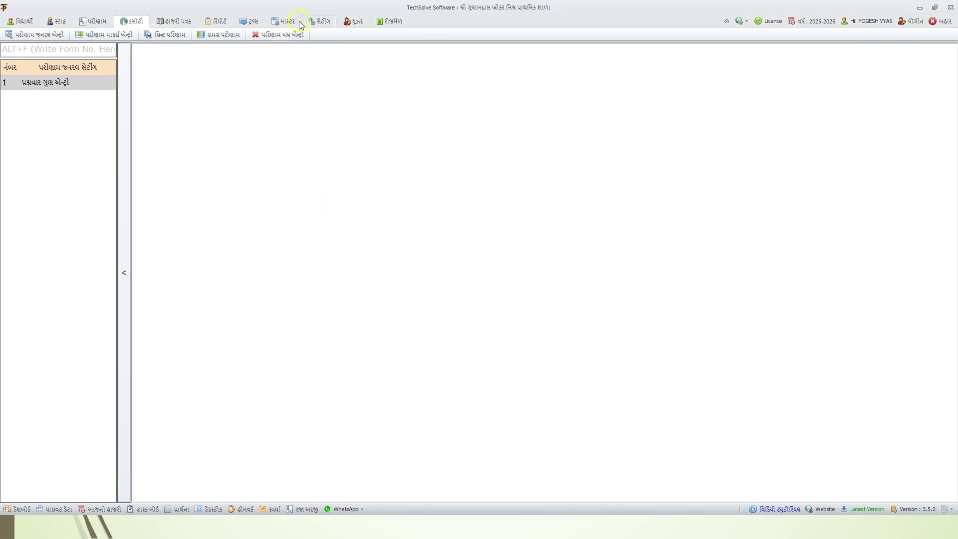
# - Open the ધોરણ section of the યુઝર ઓથેન્ટીકેશન form and view the available usernames without choosing one
pyautogui.click(319, 21)
pyautogui.click(358, 20)
pyautogui.click(196, 35)
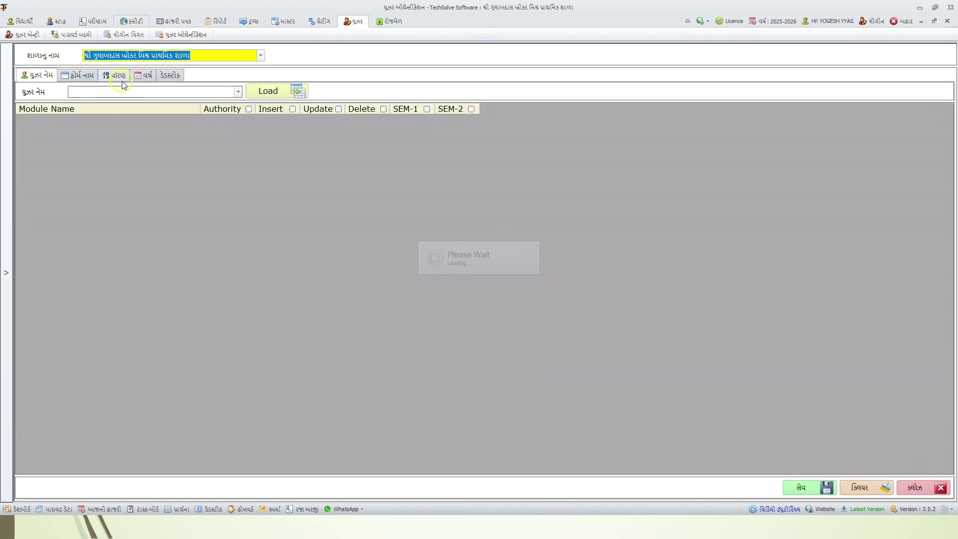
pyautogui.click(115, 75)
pyautogui.click(237, 94)
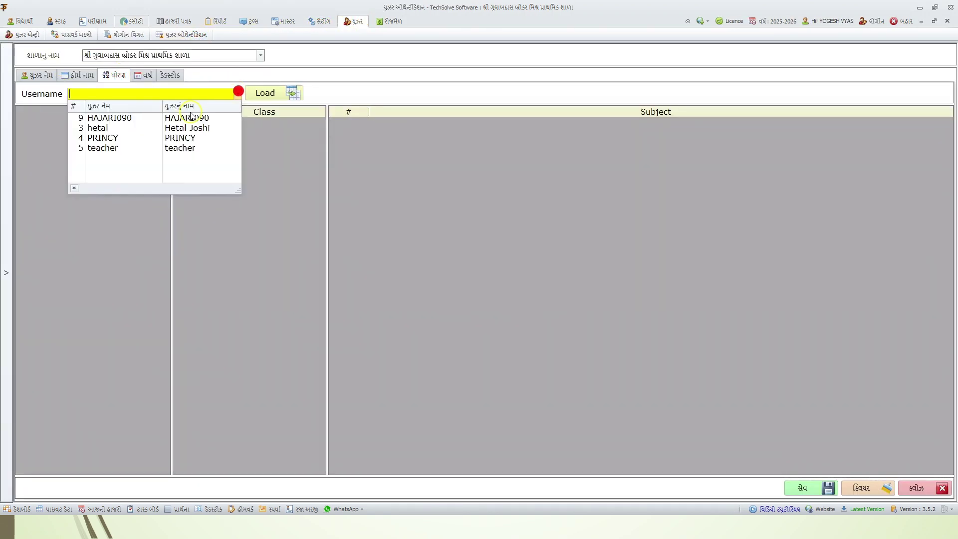
pyautogui.click(388, 172)
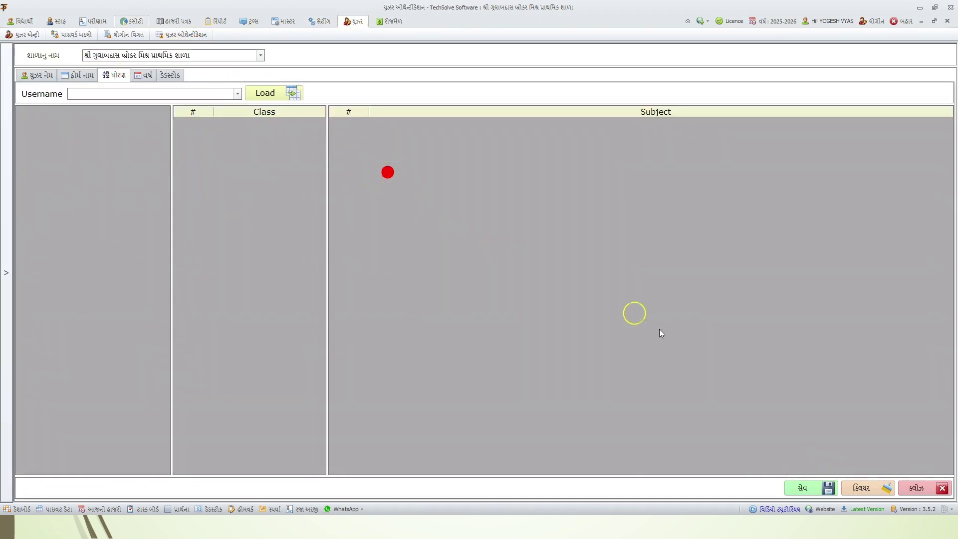